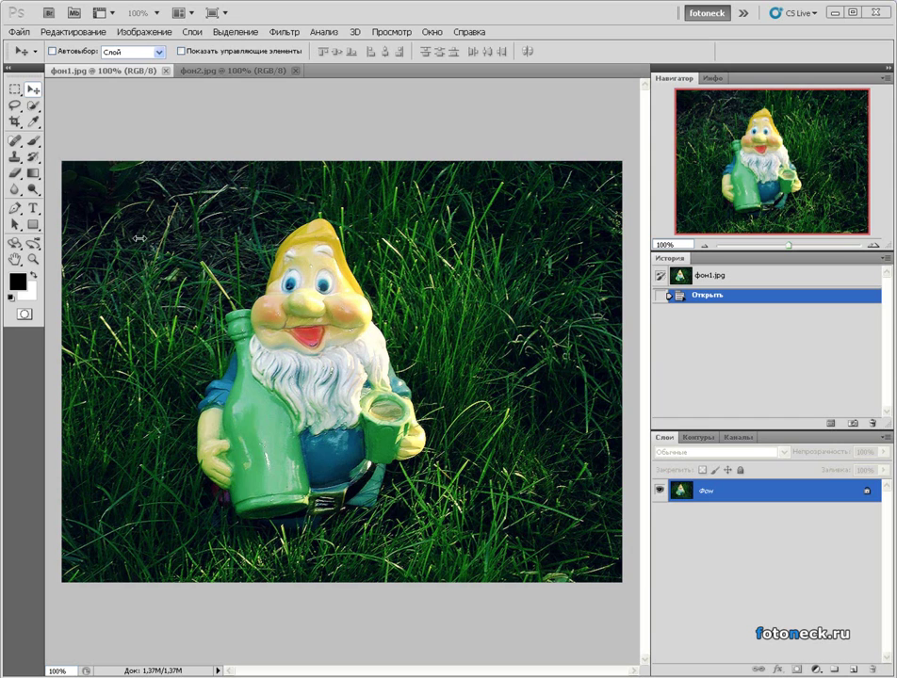
Choose the Quick Selection Tool from the toolbar flyout.
click(33, 104)
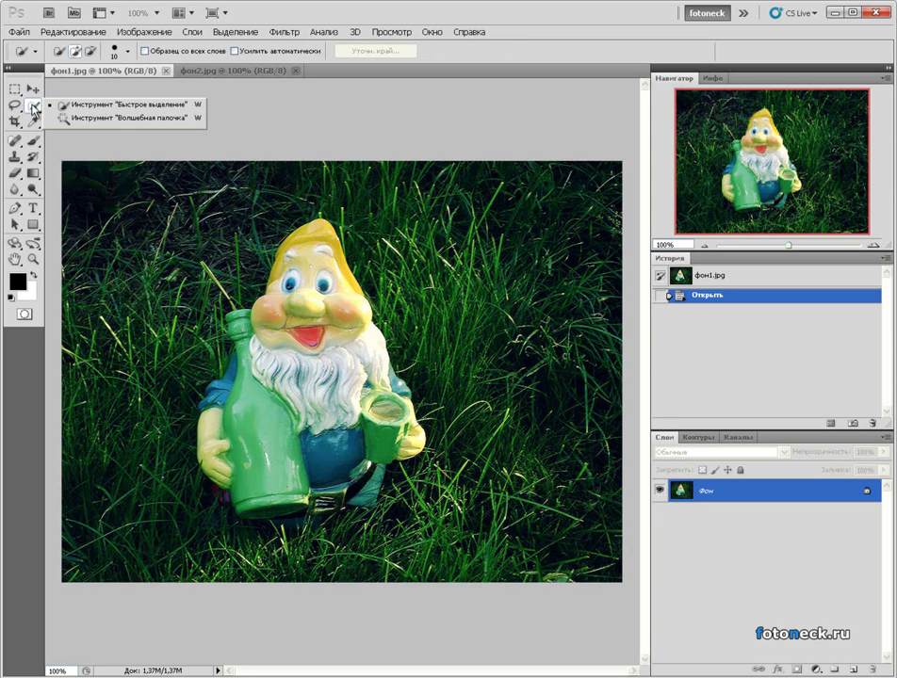
Paint a quick selection over the gnome from hat to bottle and hands, subtracting grass with Alt.
click(146, 105)
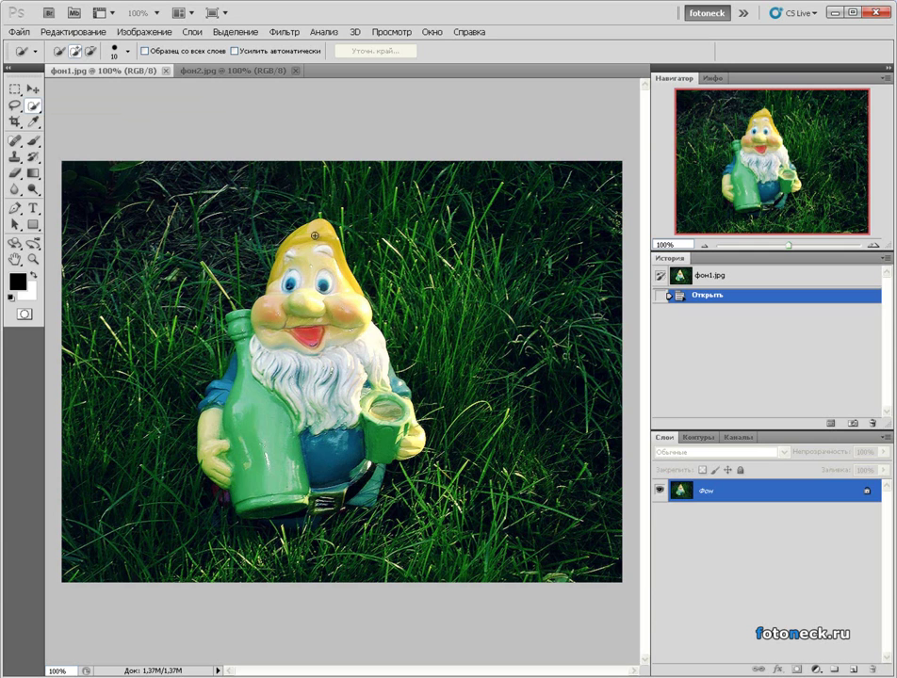
mouse_move(317, 231)
mouse_down()
mouse_move(348, 278)
mouse_move(278, 311)
mouse_move(300, 339)
mouse_move(330, 341)
mouse_move(374, 368)
mouse_move(415, 445)
mouse_move(359, 495)
mouse_up()
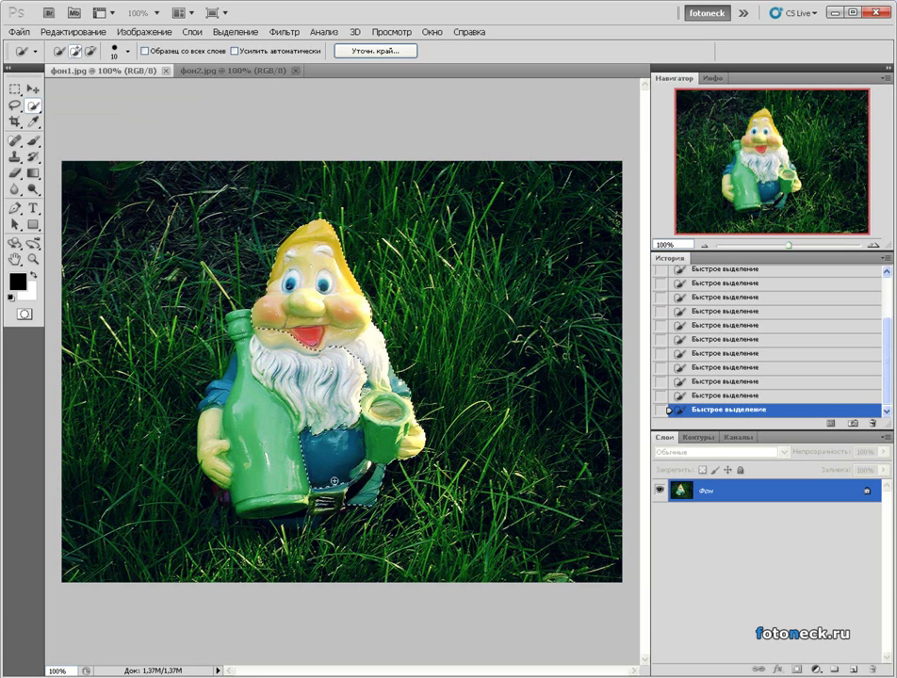
drag(229, 369, 197, 324)
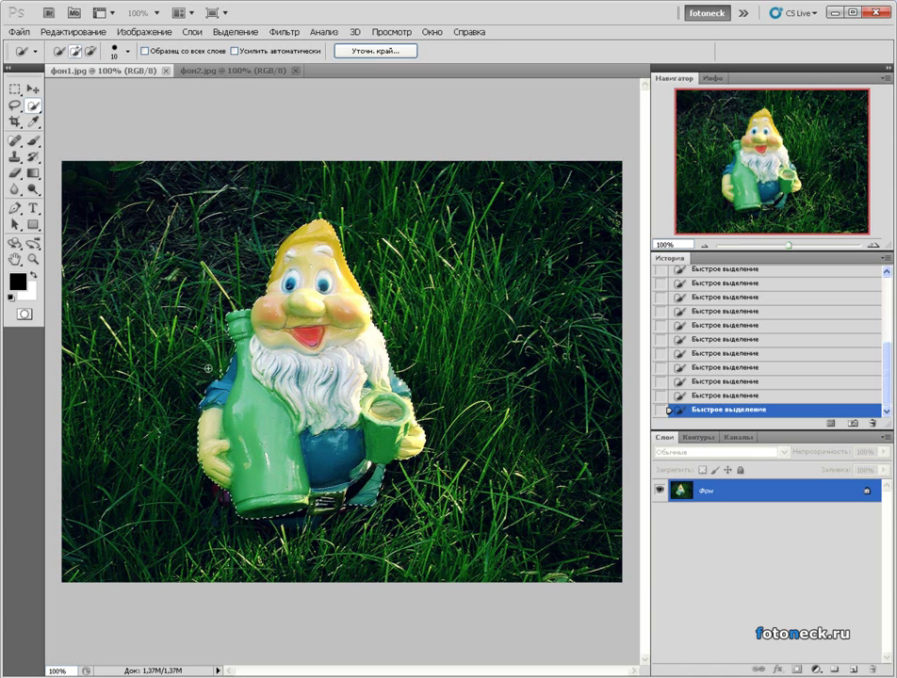
key(alt)
Invert the selection with Select > Inverse so the grass background is selected.
click(233, 34)
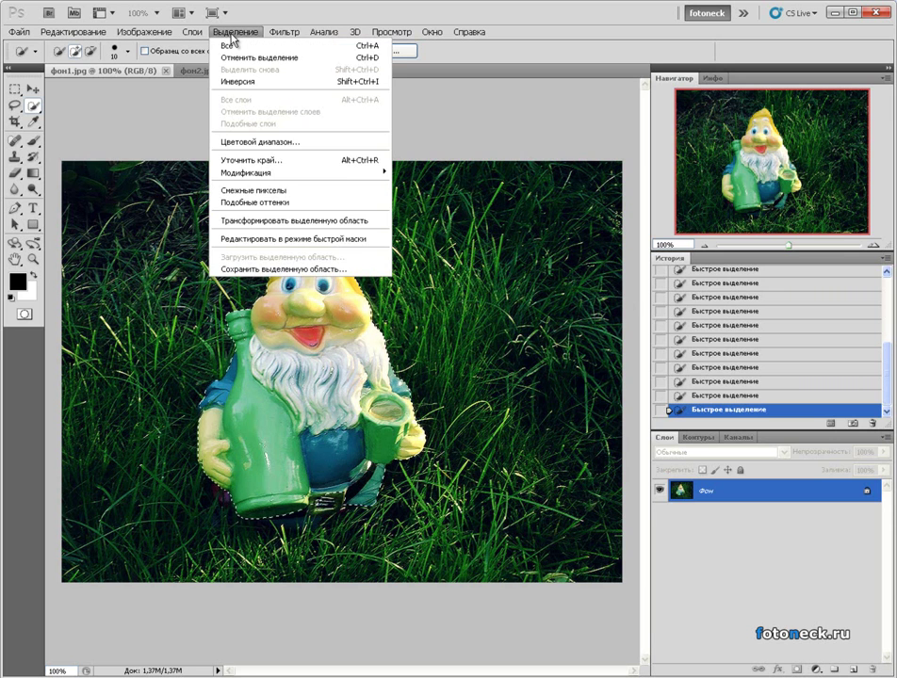
click(304, 82)
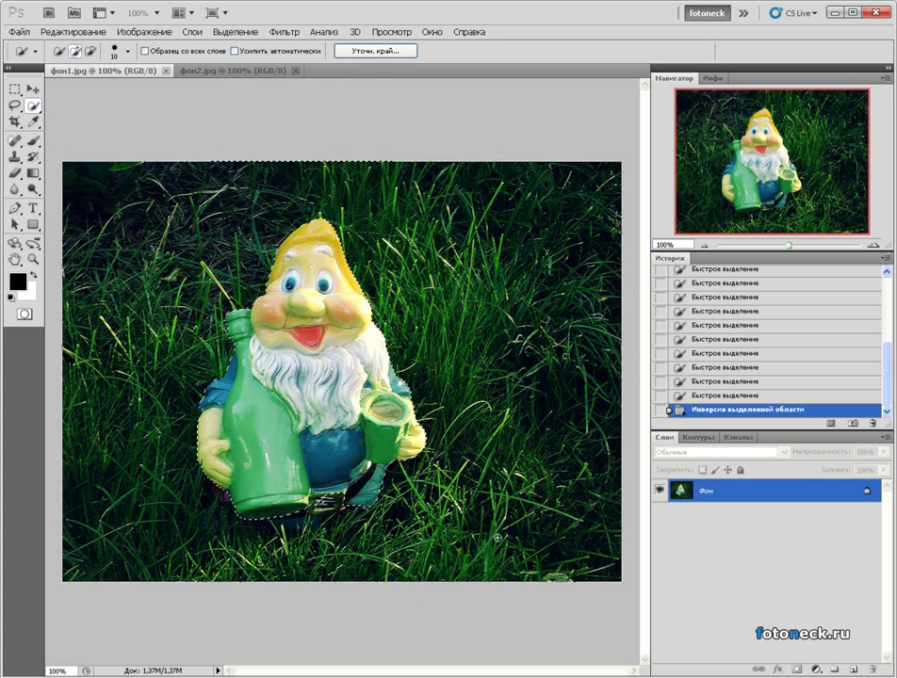
click(282, 32)
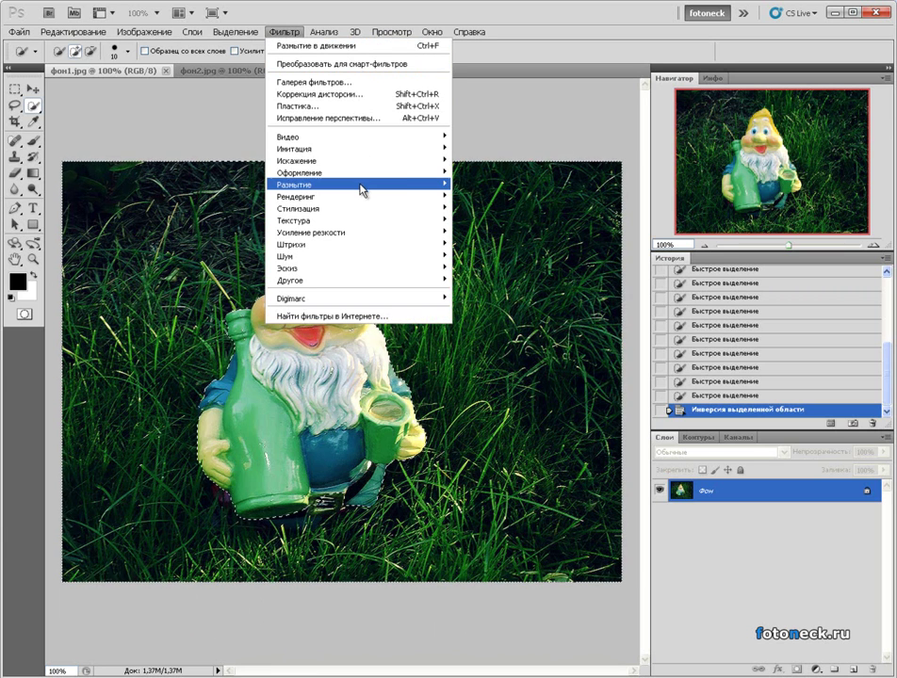
mouse_move(311, 185)
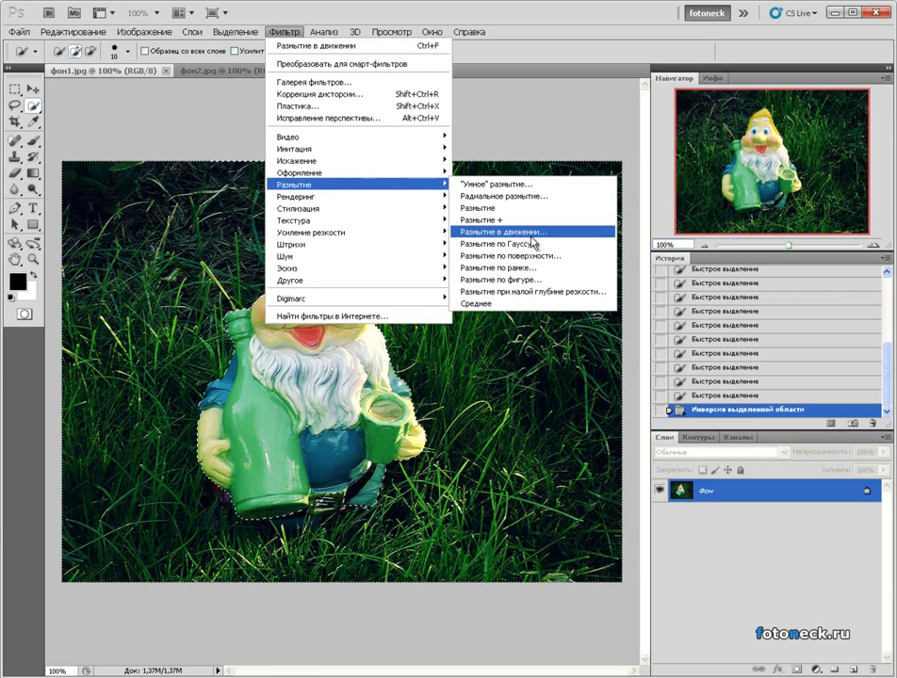
Apply a Gaussian Blur with a 3-pixel radius to the selected grass.
click(575, 247)
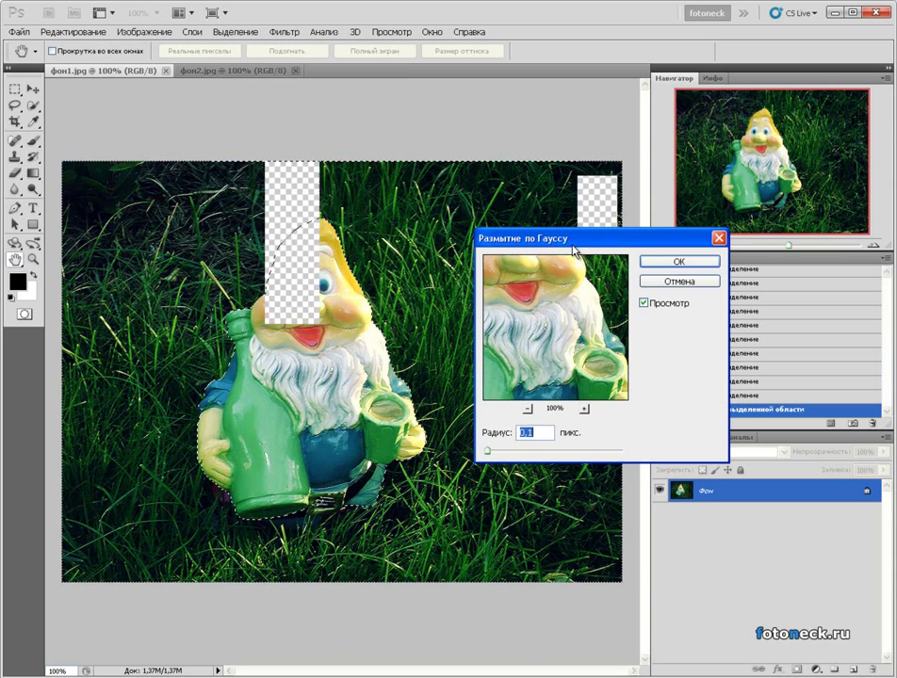
drag(490, 455, 518, 458)
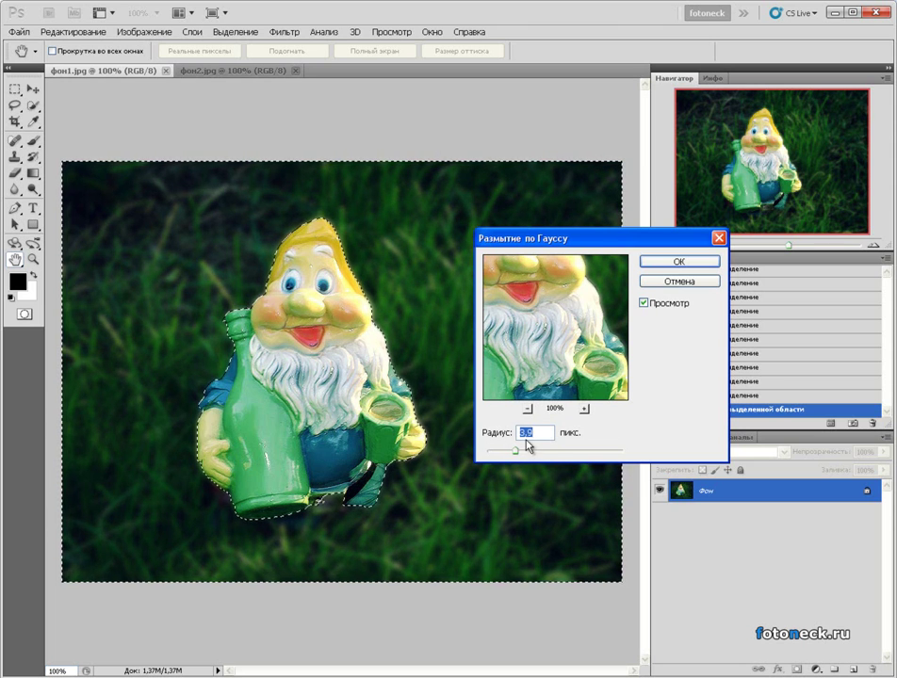
text(3)
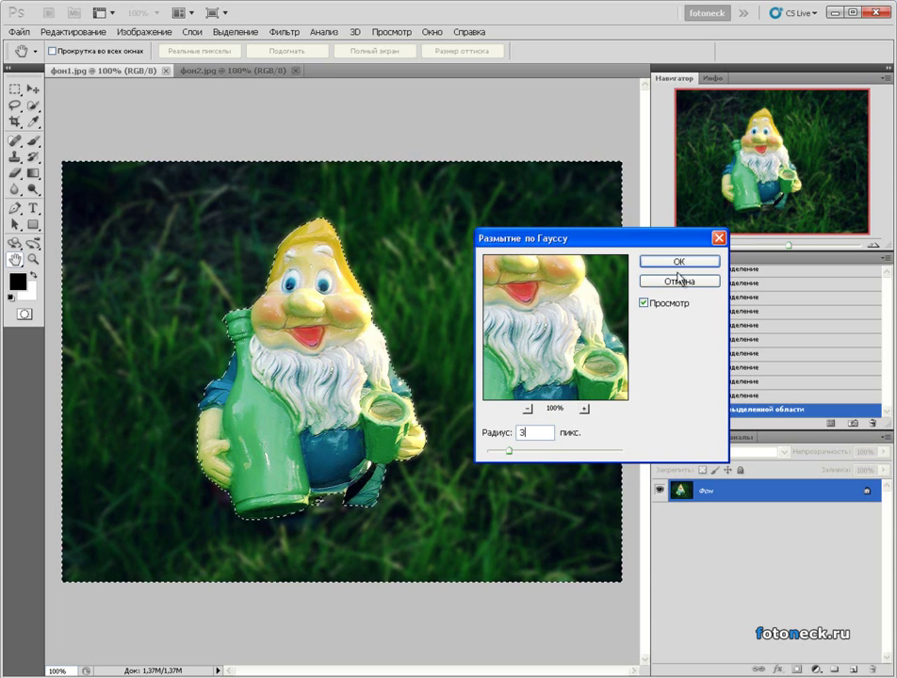
click(678, 261)
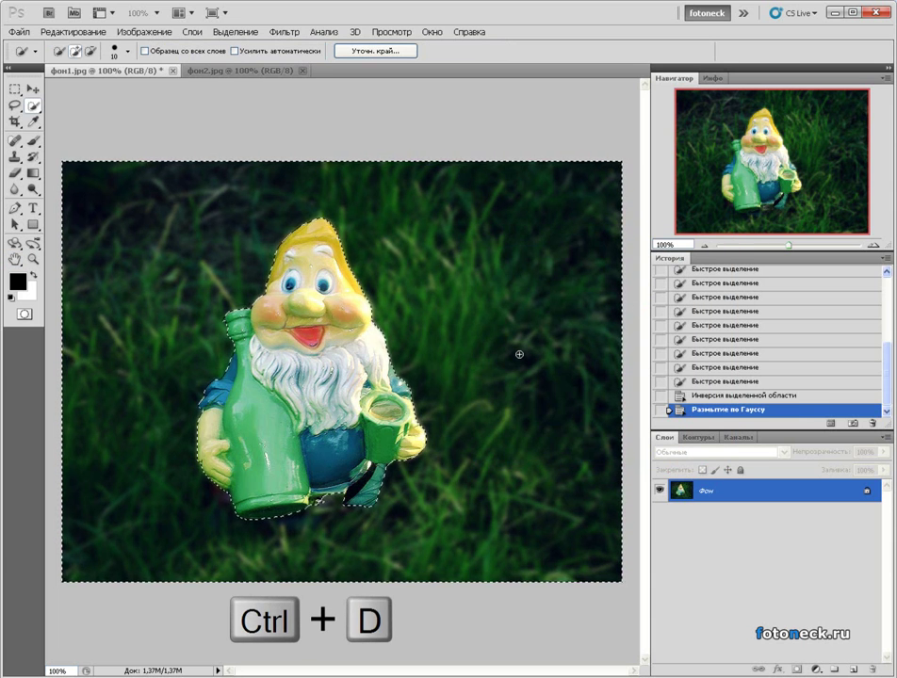
Drop the selection and set up the Blur tool with 100% brush hardness.
key(ctrl+d)
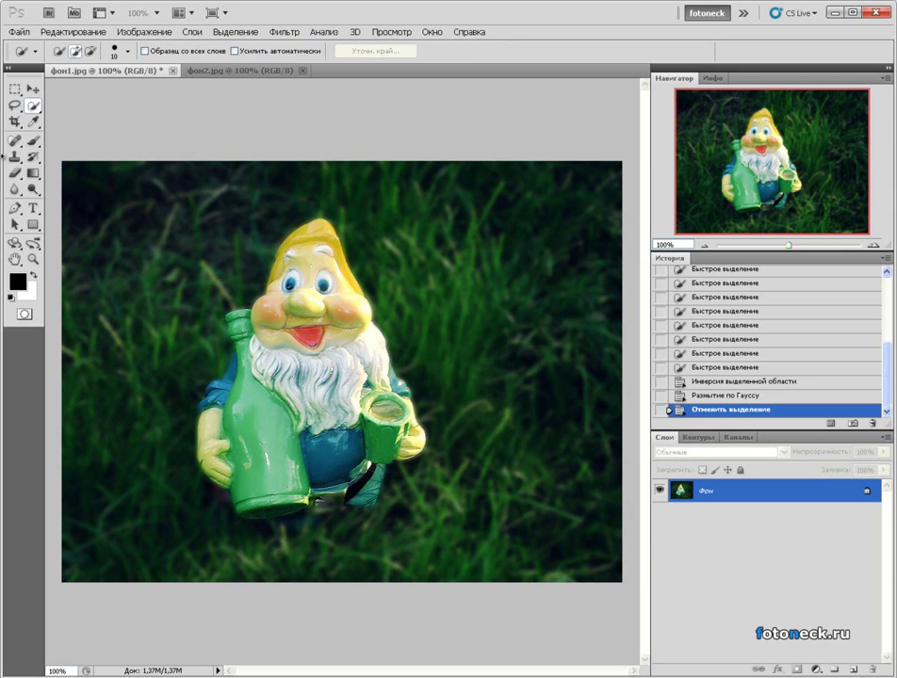
click(14, 188)
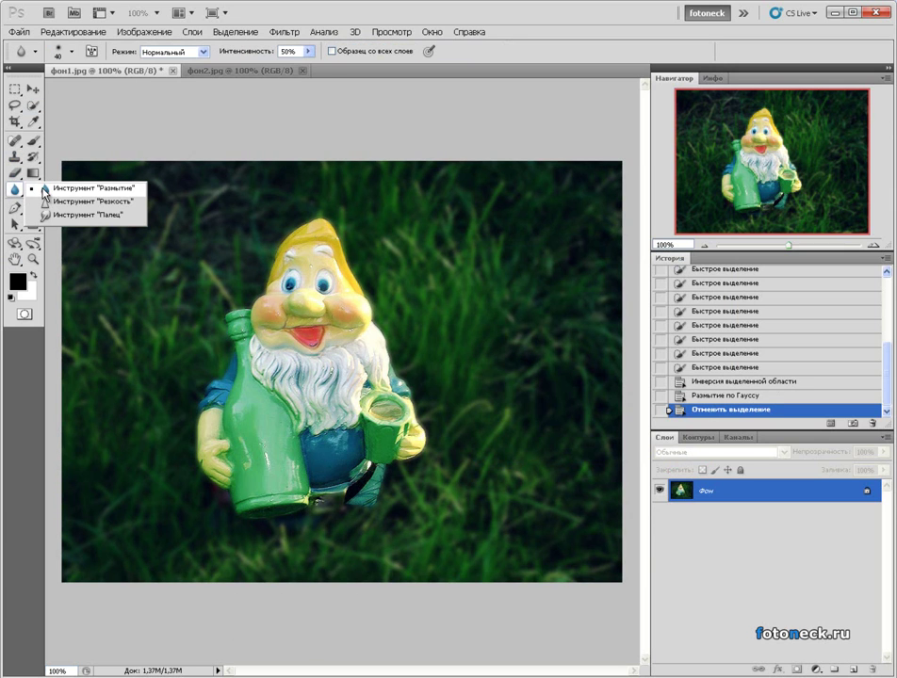
click(93, 189)
right_click(400, 520)
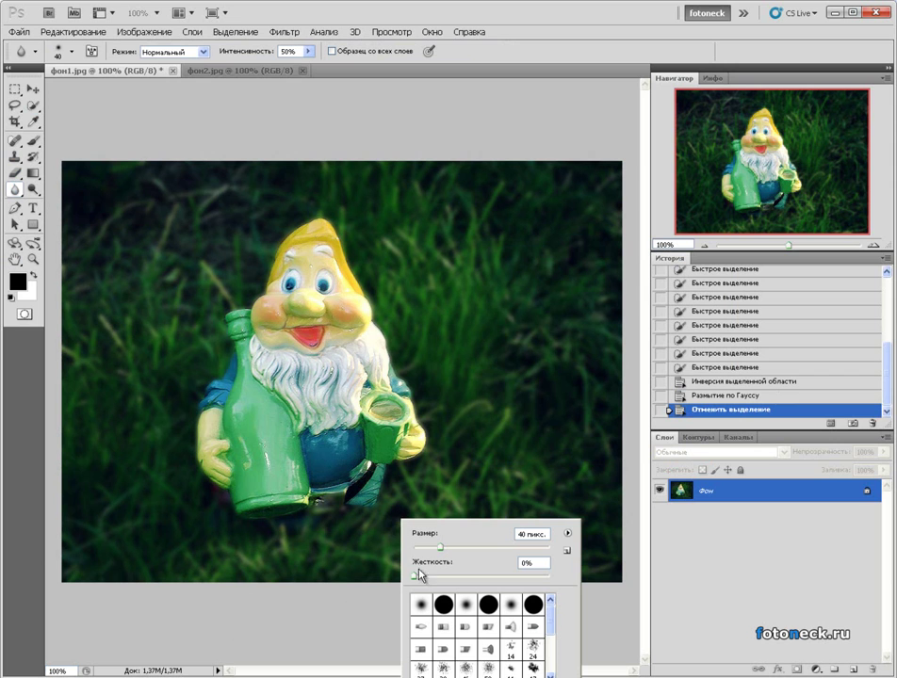
drag(429, 579, 596, 580)
key(Return)
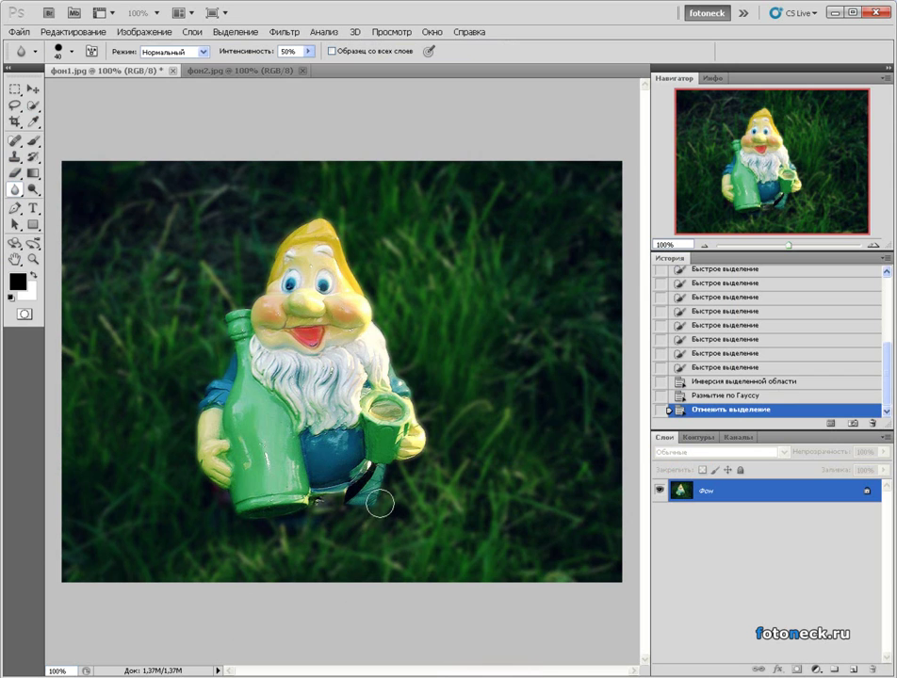
Blur the grass beneath the gnome and along its hat edge with brush strokes.
mouse_move(372, 509)
mouse_down()
mouse_move(285, 531)
mouse_move(208, 515)
mouse_move(182, 480)
mouse_move(179, 373)
mouse_up()
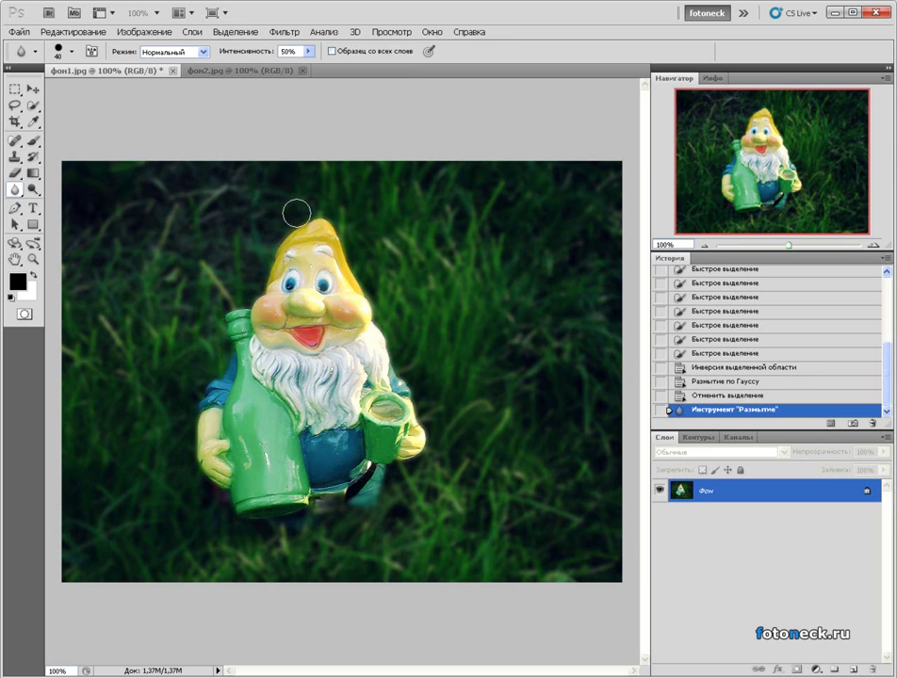
mouse_move(273, 230)
mouse_down()
mouse_move(212, 301)
mouse_move(216, 322)
mouse_move(193, 363)
mouse_move(166, 363)
mouse_up()
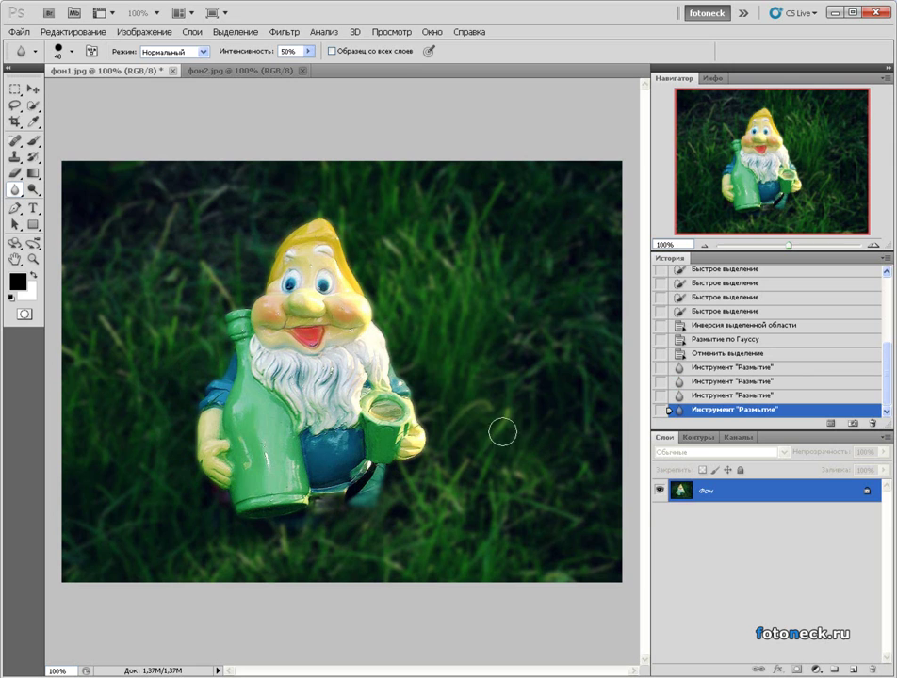
mouse_move(406, 506)
mouse_down()
mouse_move(367, 520)
mouse_move(382, 516)
mouse_up()
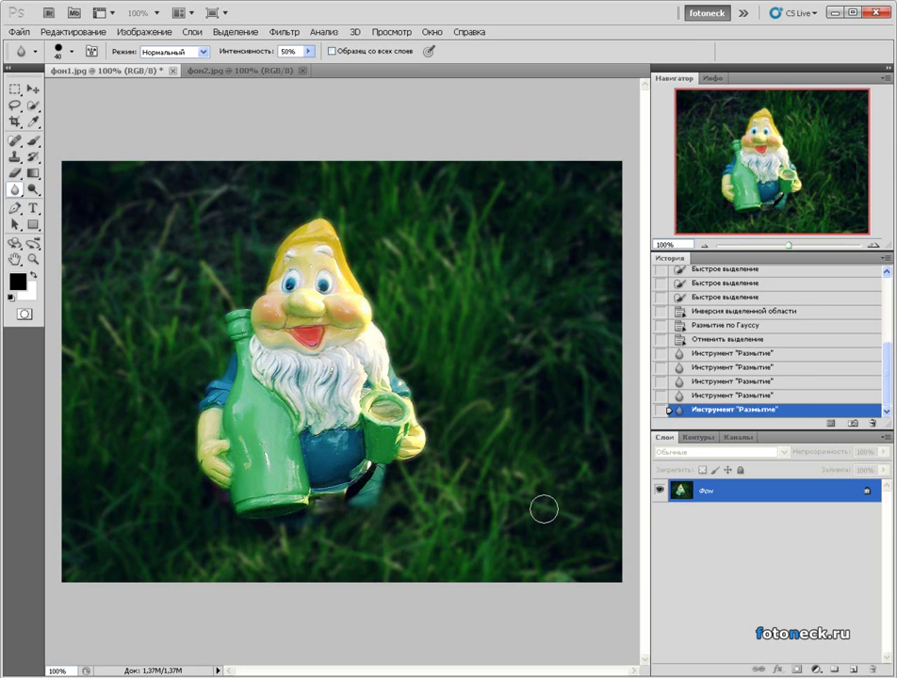
click(31, 90)
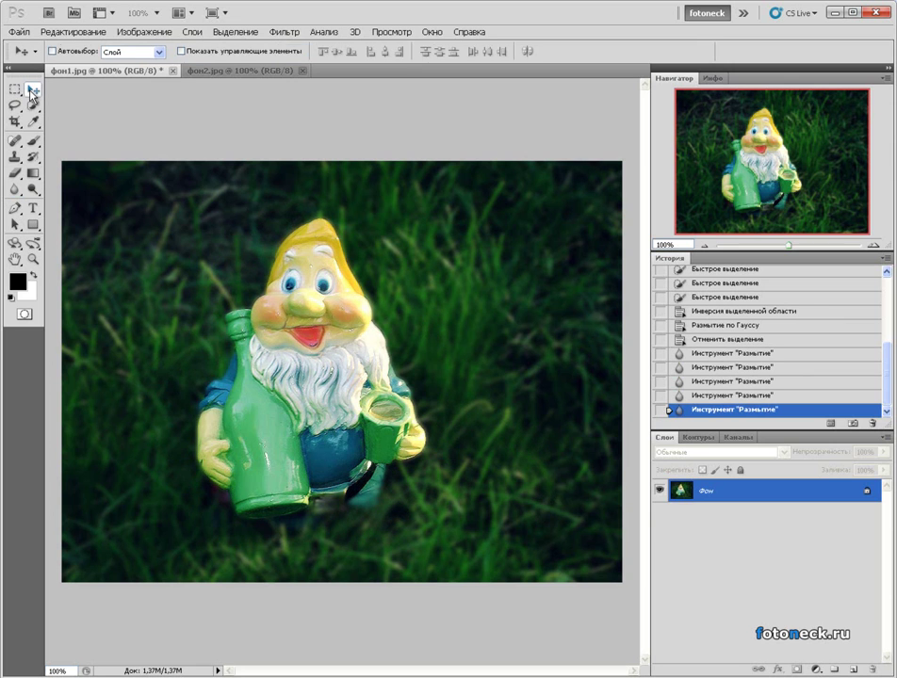
On фон2.jpg, draw a Polygonal Lasso selection of everything above a slanted line across the grass.
click(243, 71)
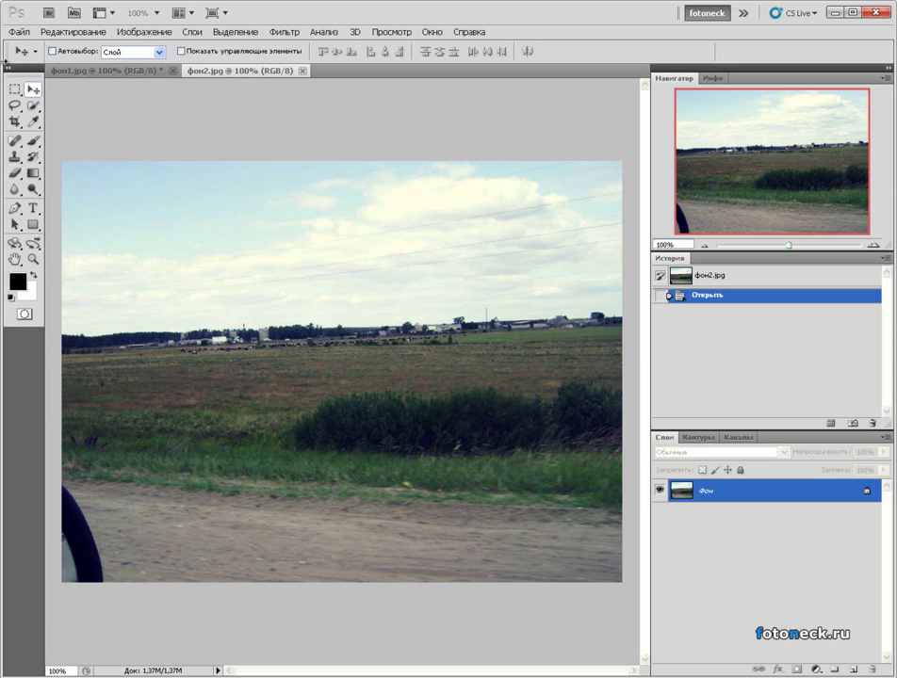
click(14, 105)
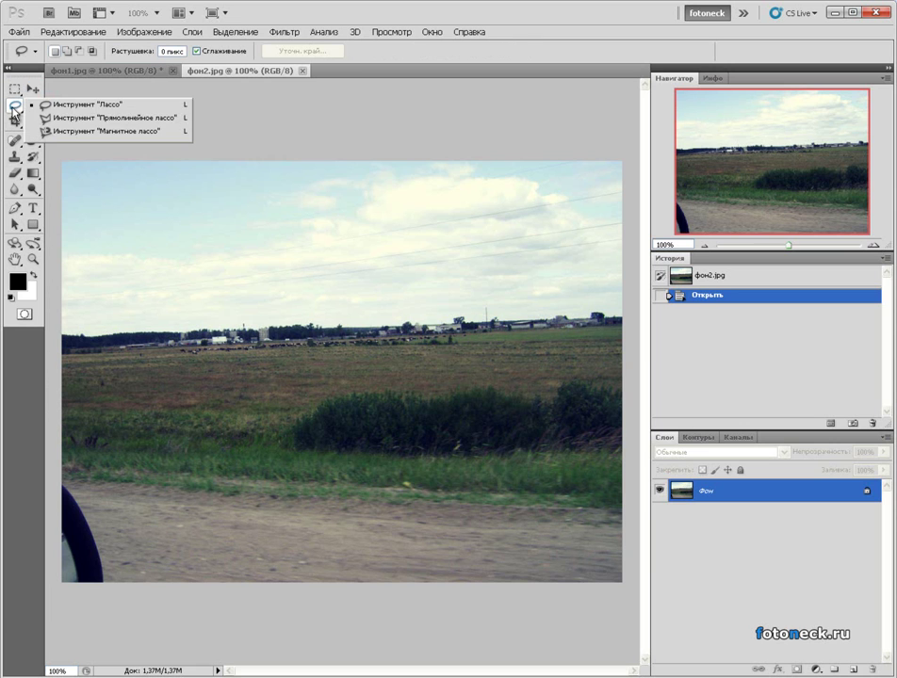
click(75, 121)
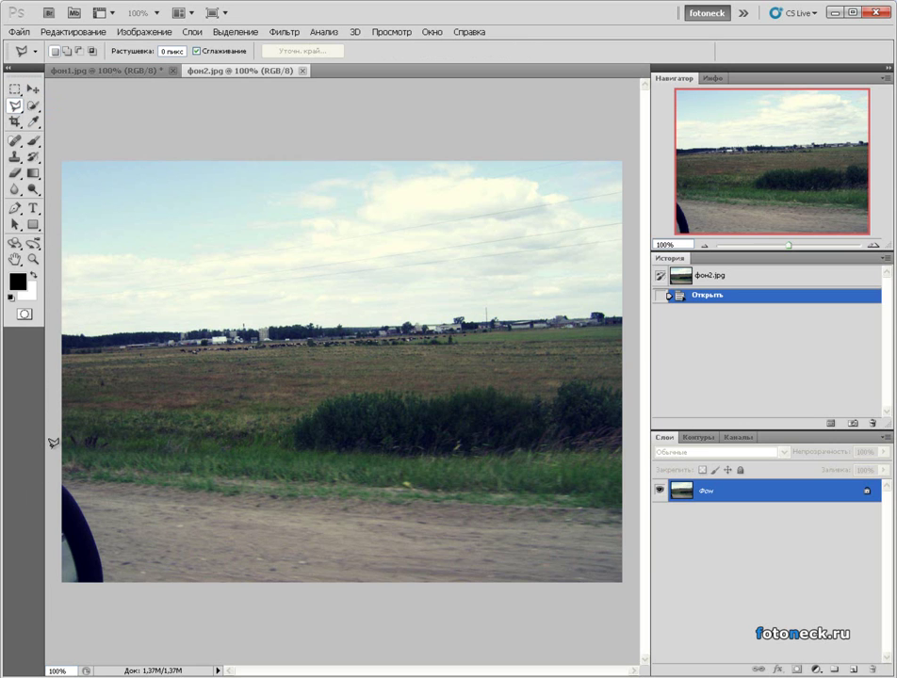
click(51, 447)
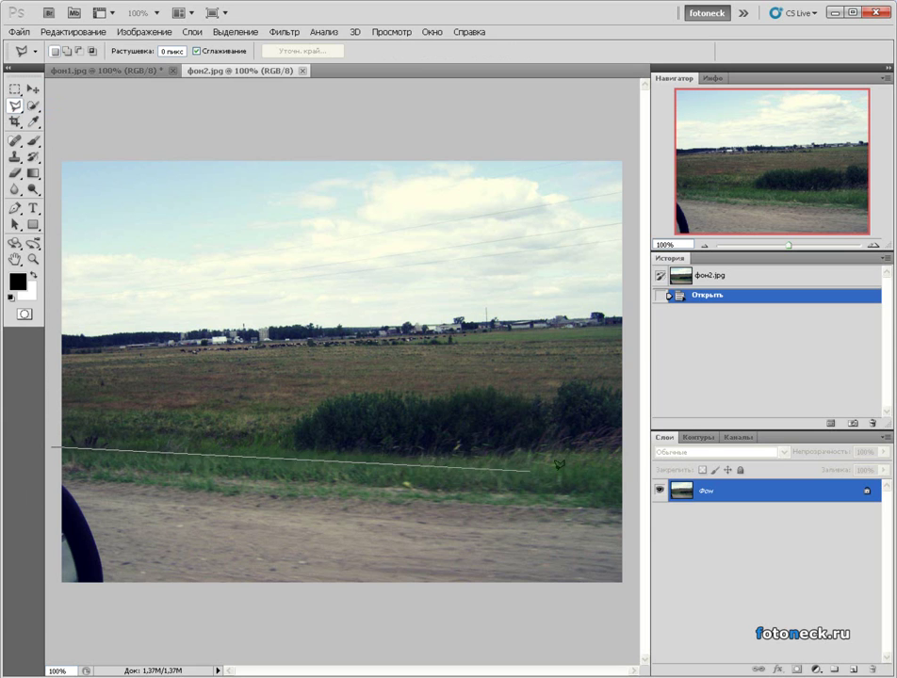
click(632, 482)
click(632, 126)
click(52, 137)
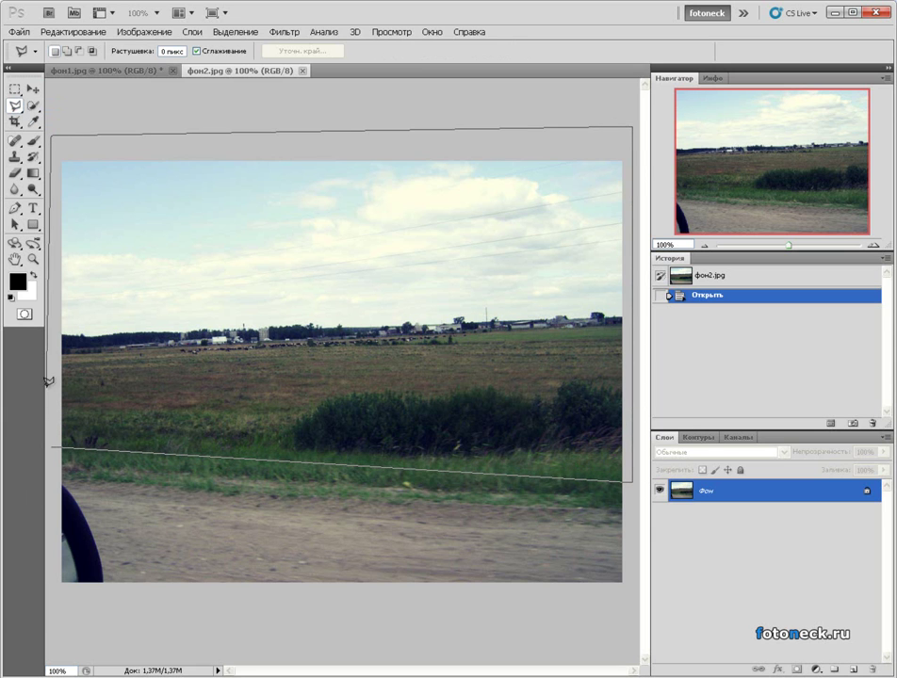
click(52, 446)
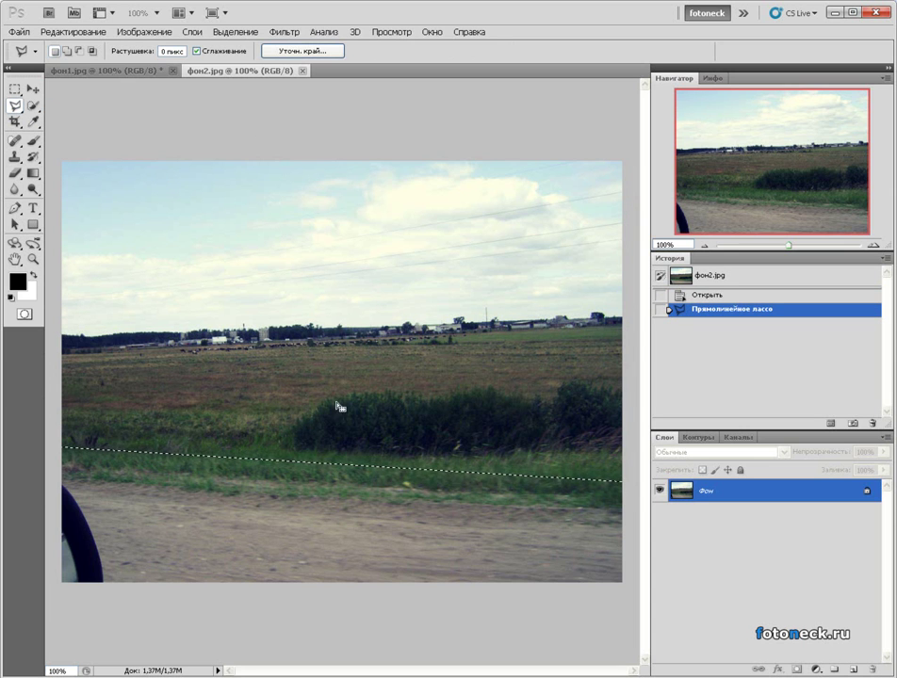
Apply a Motion Blur with -9° angle and 15-pixel distance to the selected upper landscape.
click(279, 34)
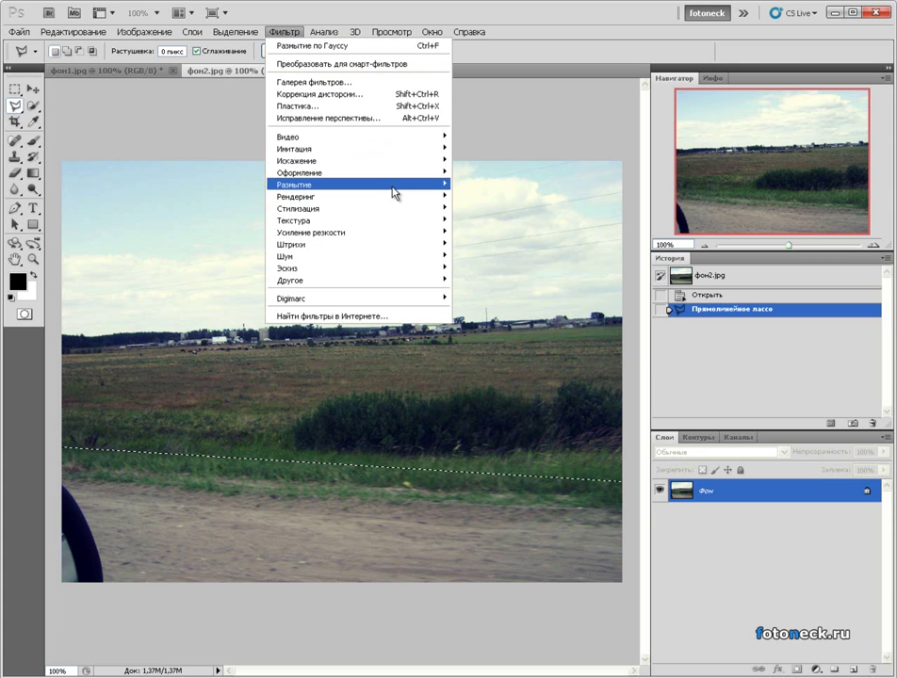
mouse_move(358, 185)
click(570, 233)
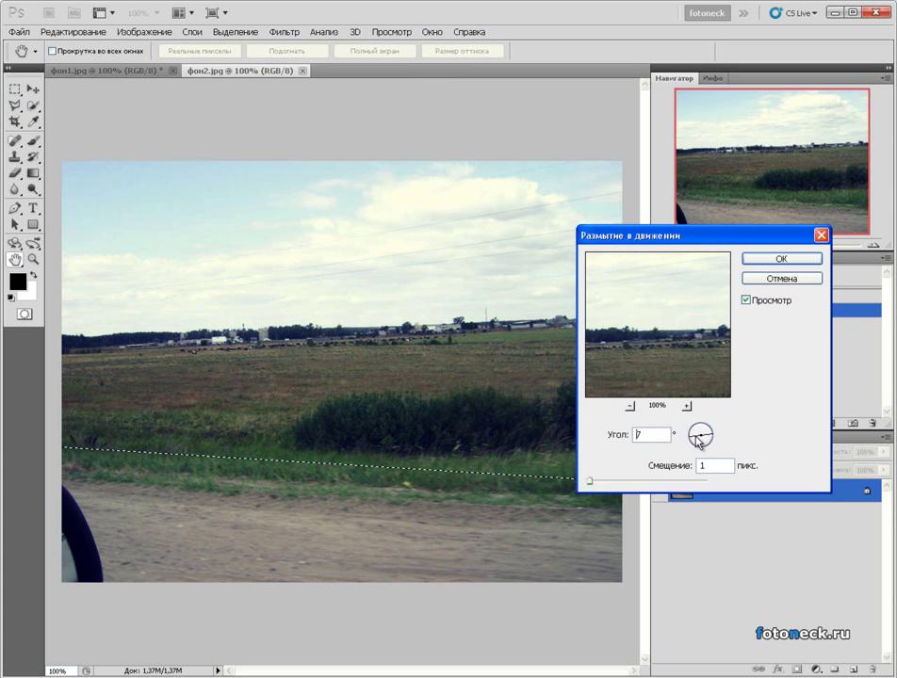
drag(693, 437, 694, 438)
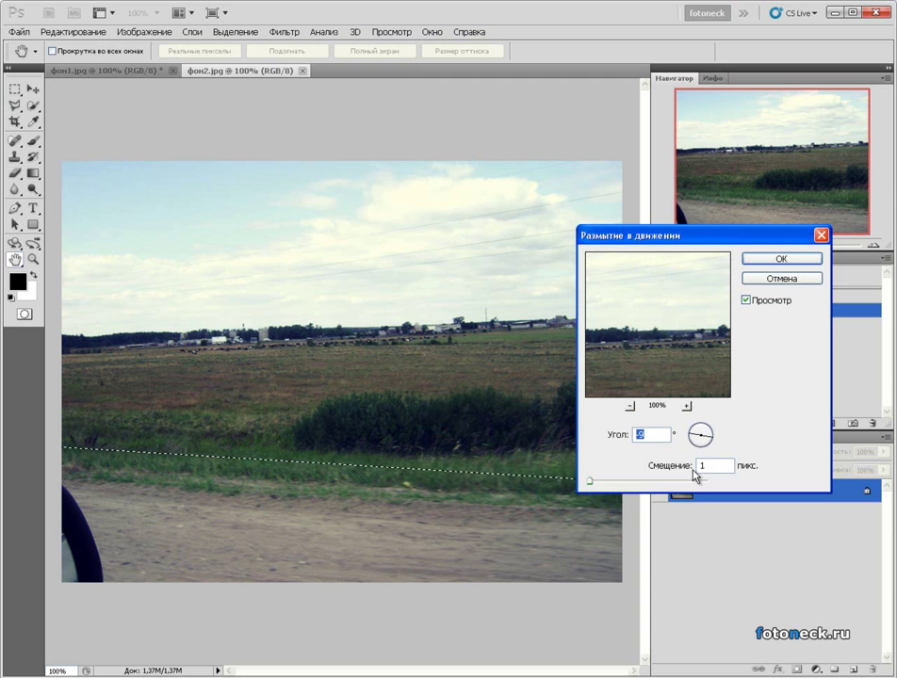
drag(591, 483, 601, 484)
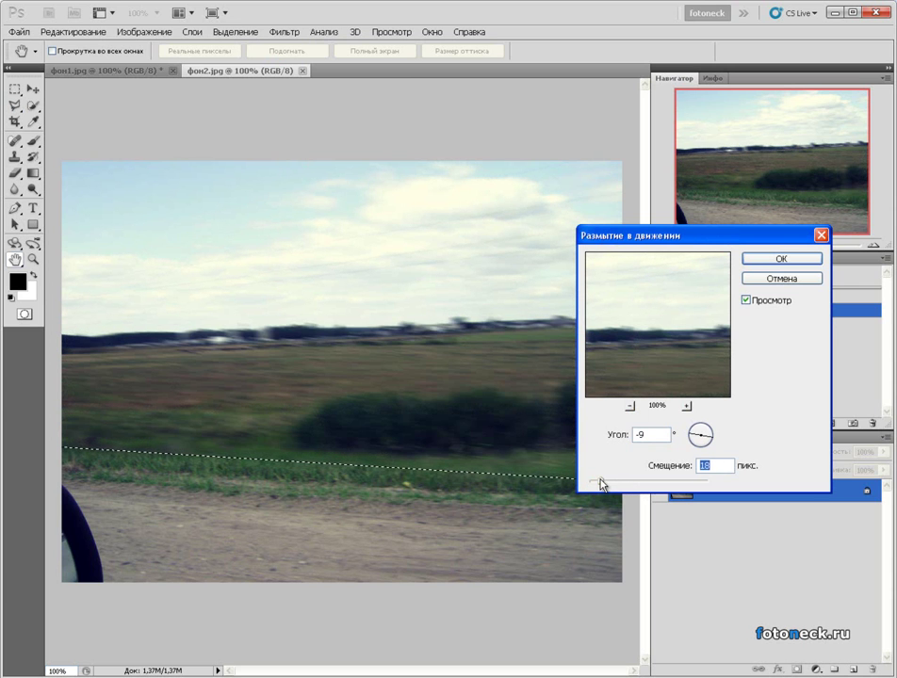
mouse_move(601, 485)
mouse_down()
mouse_move(588, 482)
mouse_move(599, 482)
mouse_up()
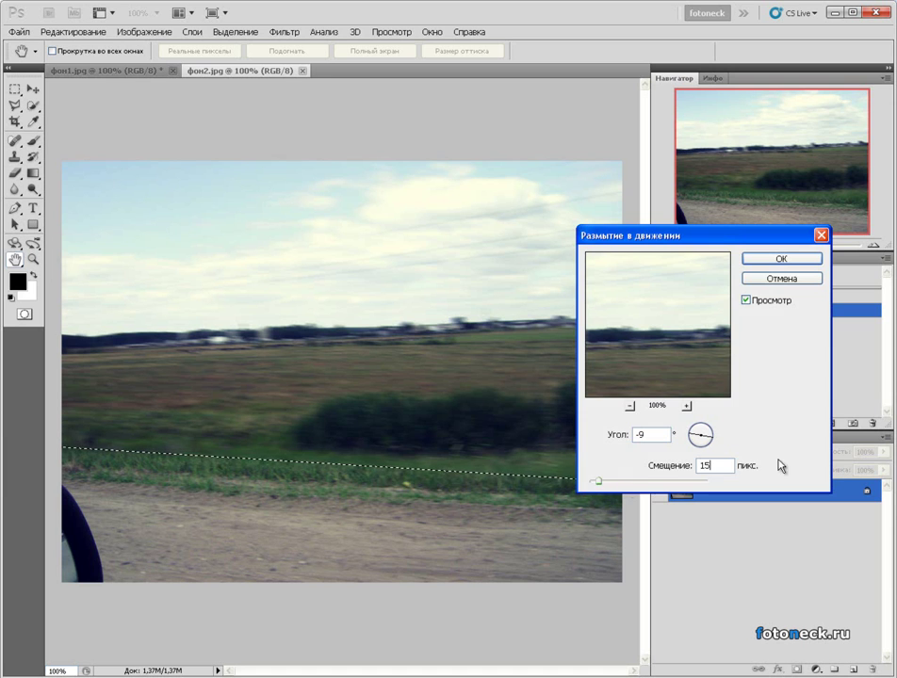
click(753, 258)
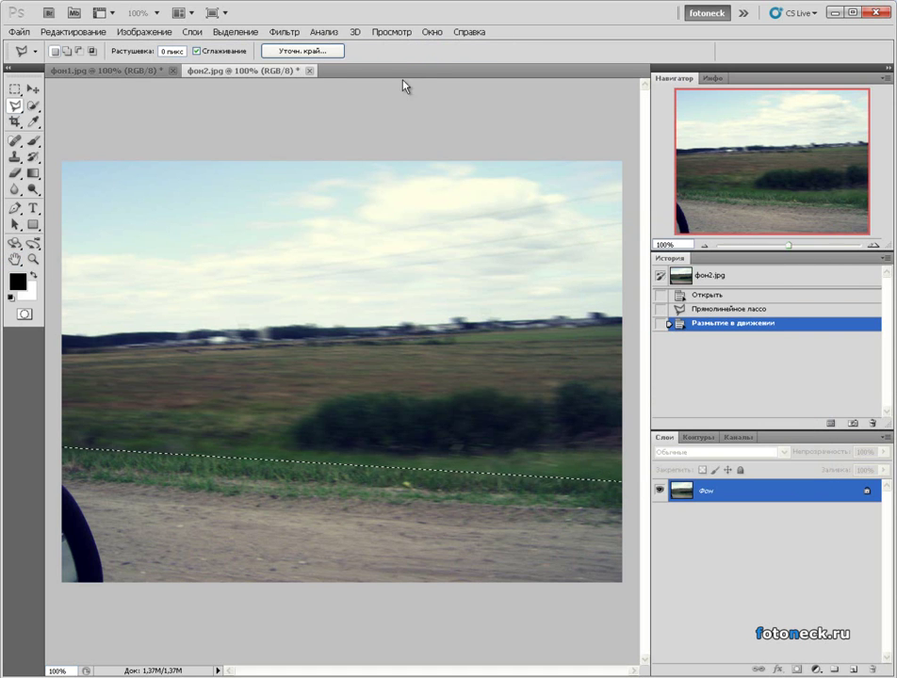
Deselect and set up the Blur tool with a 0% hardness brush.
click(247, 31)
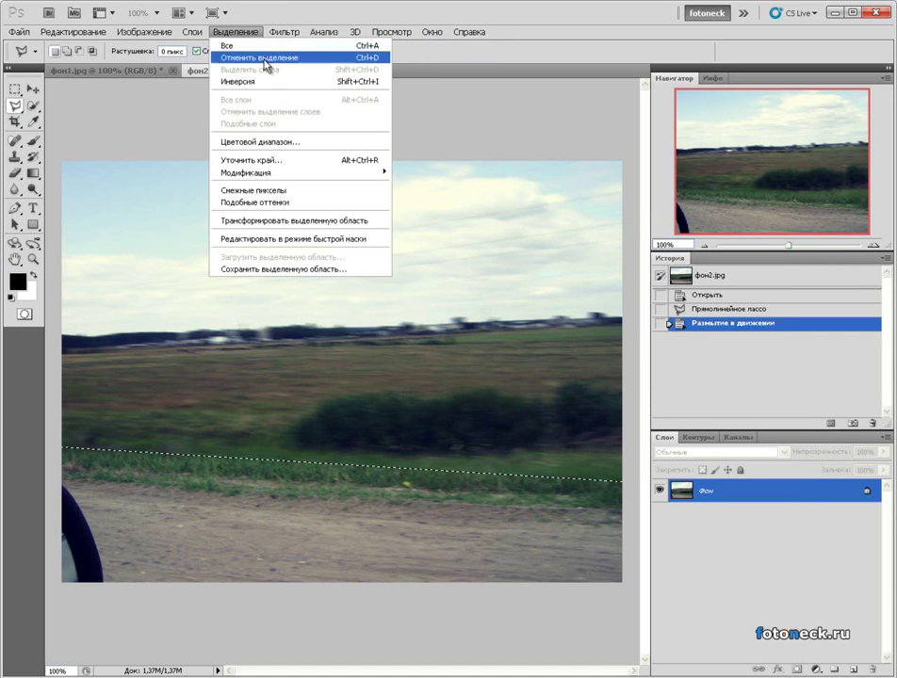
click(269, 65)
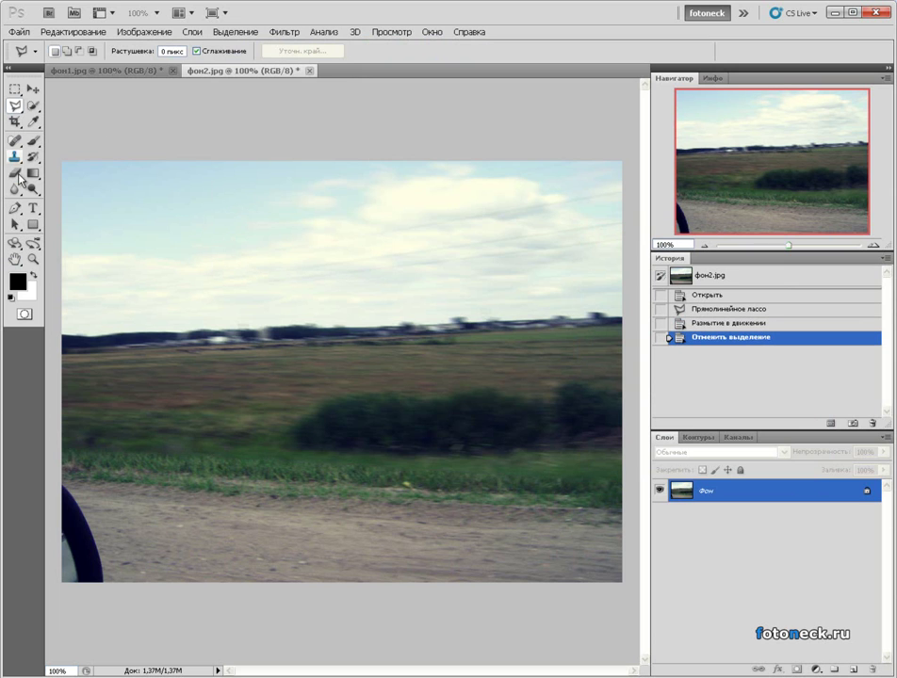
click(15, 188)
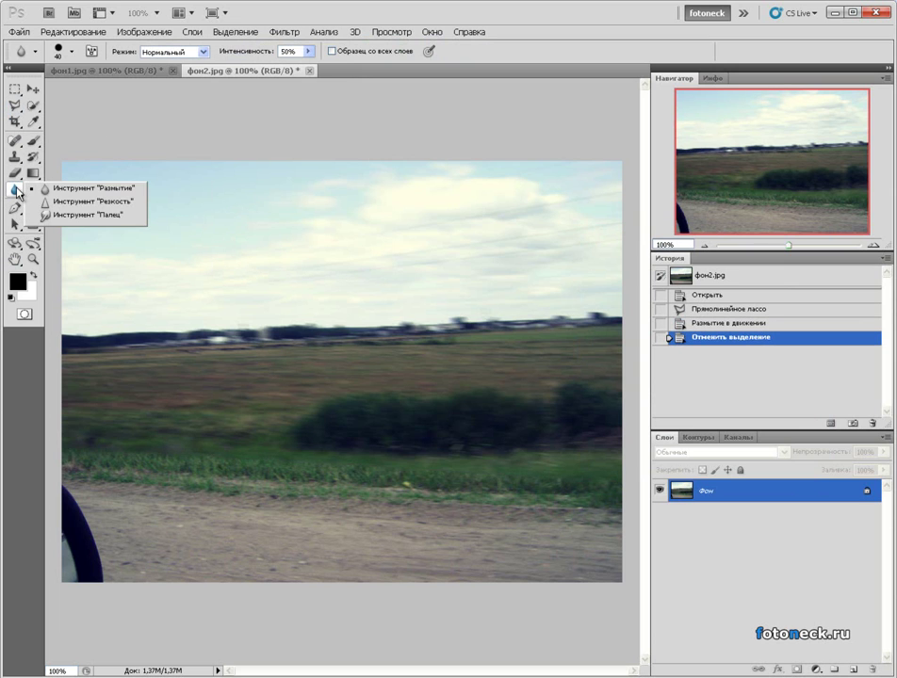
click(106, 195)
right_click(323, 446)
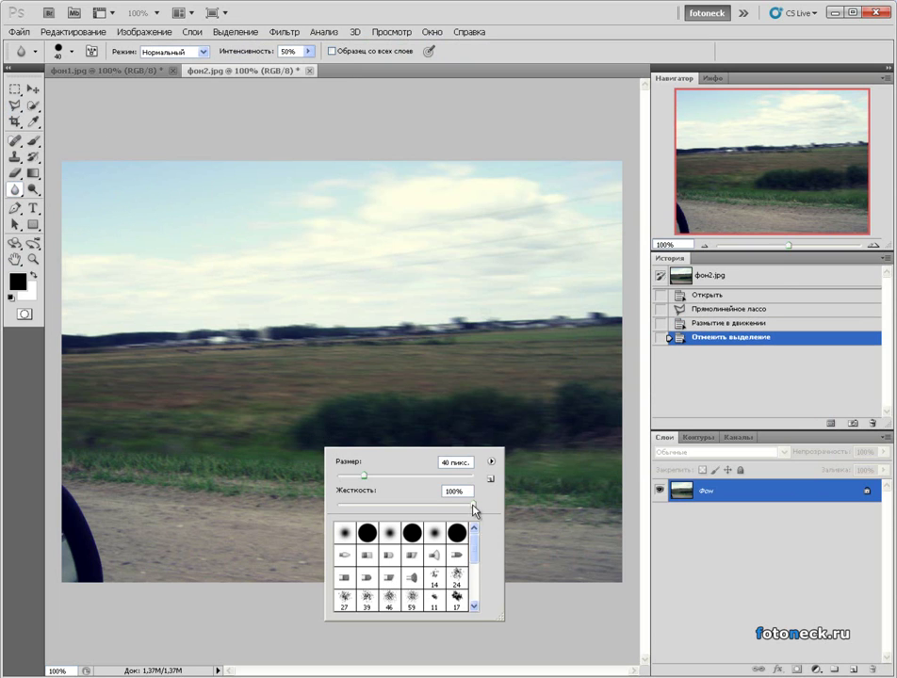
drag(474, 505, 335, 507)
Blur the grass strip along the seam with a 70-pixel soft brush.
drag(180, 457, 201, 460)
key(bracketright)
key(bracketright)
key(bracketright)
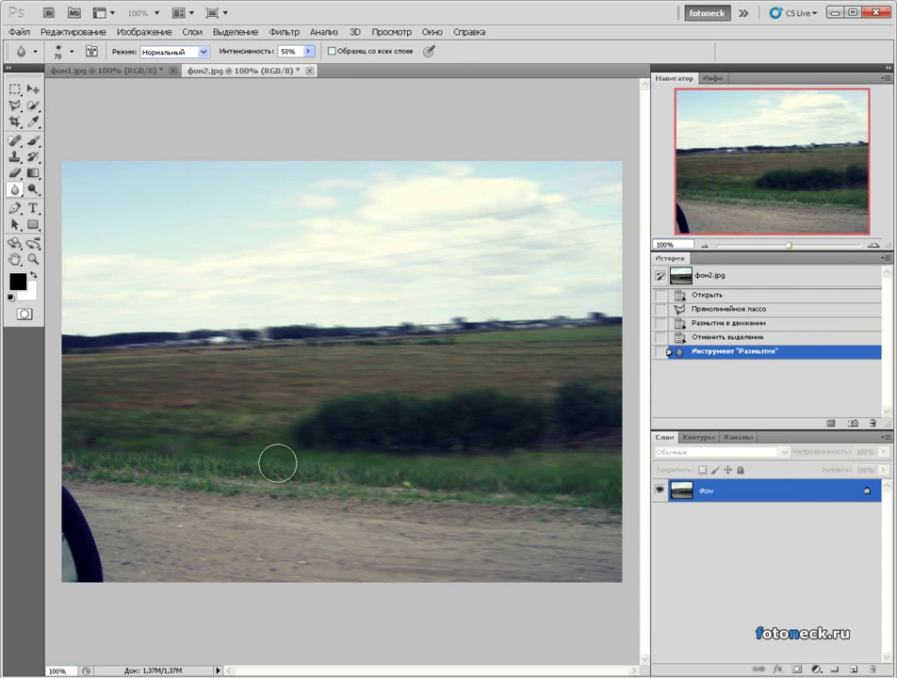
drag(227, 459, 69, 435)
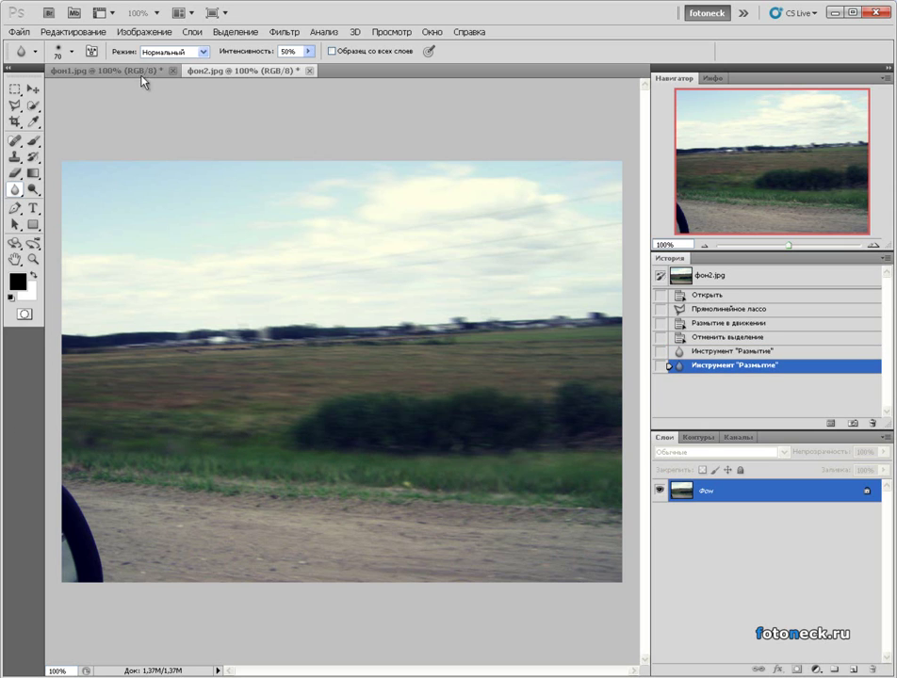
click(31, 90)
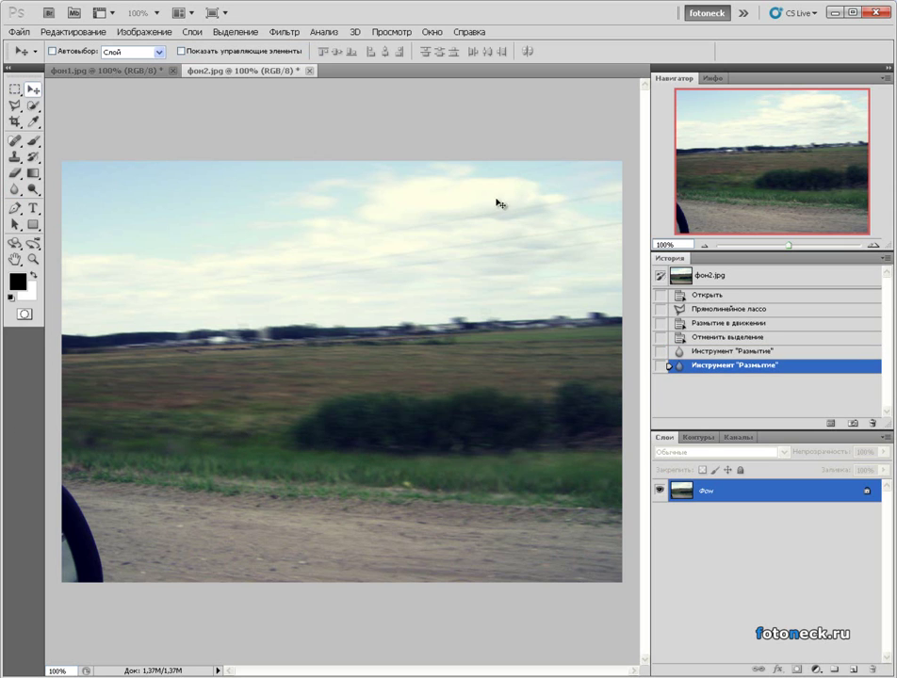
click(121, 71)
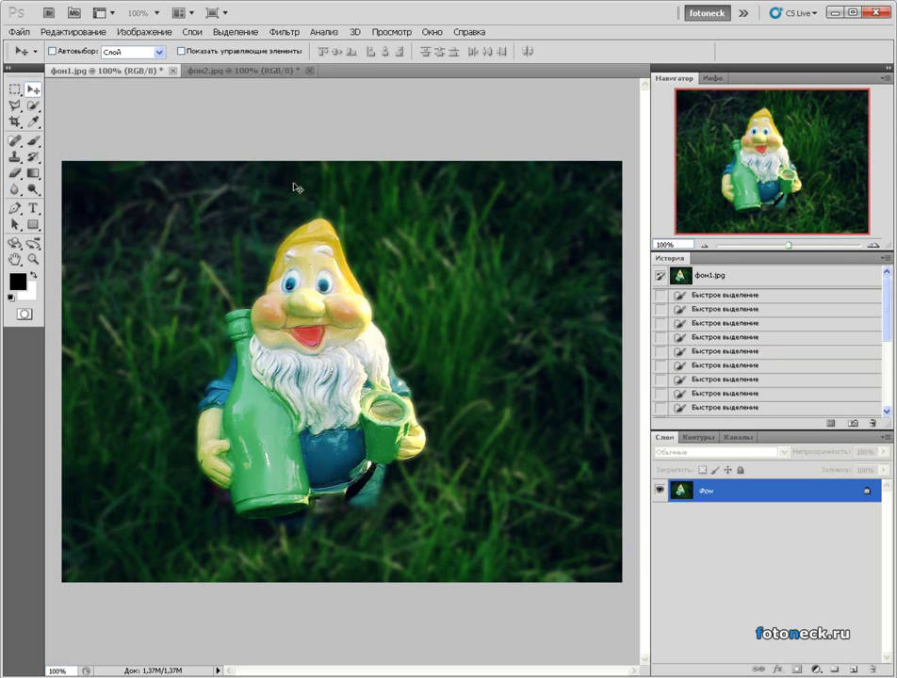
click(220, 72)
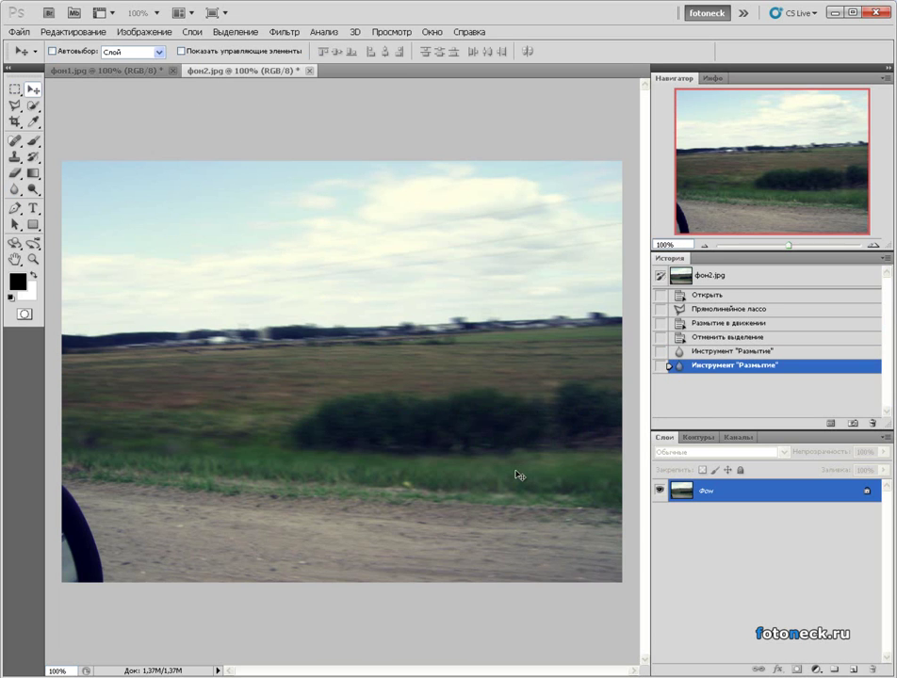